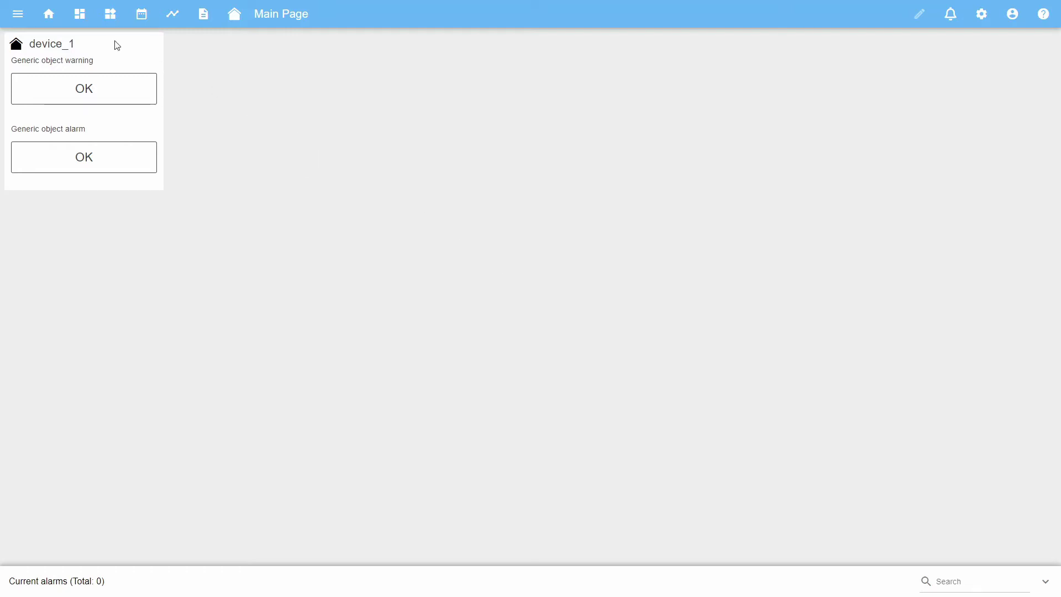
Open the device_1 dashboard from its card on the Main Page
left_click(14, 43)
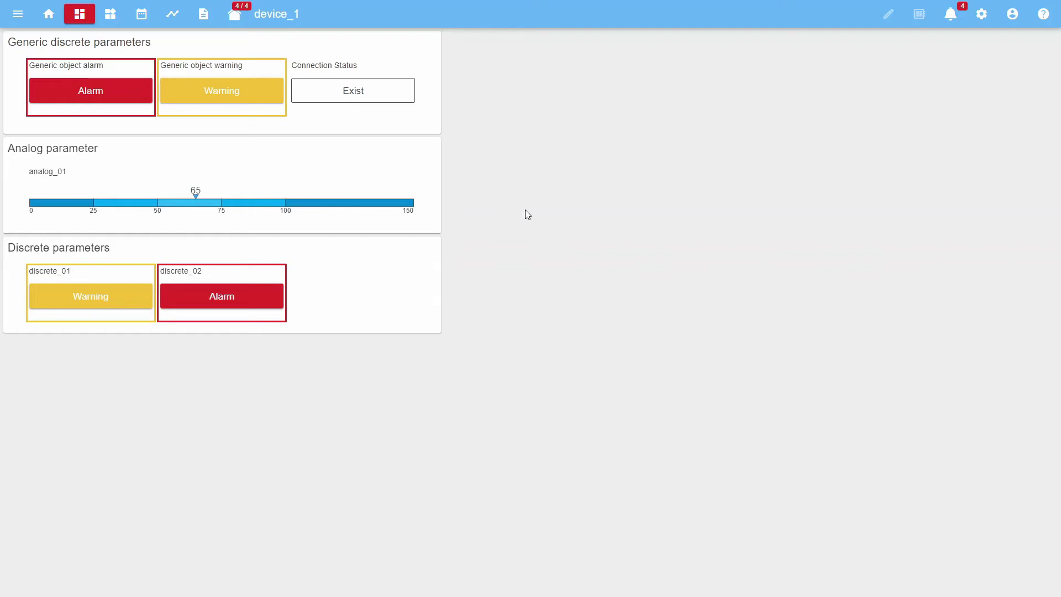
Open the details dialog for the discrete_01 warning on device_1
left_click(112, 296)
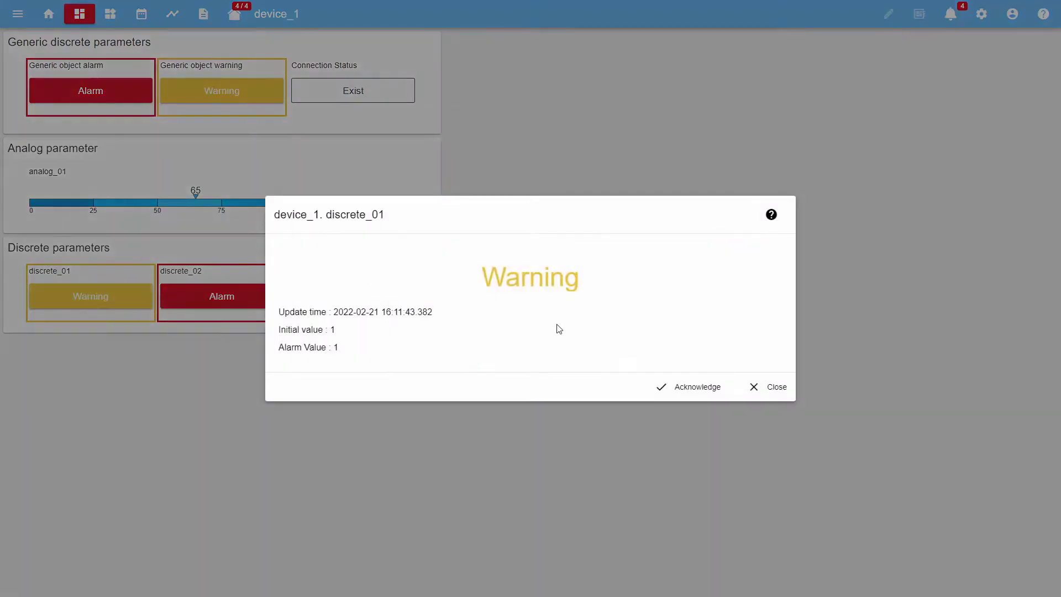
Acknowledge the discrete_01 warning from its details dialog
left_click(693, 386)
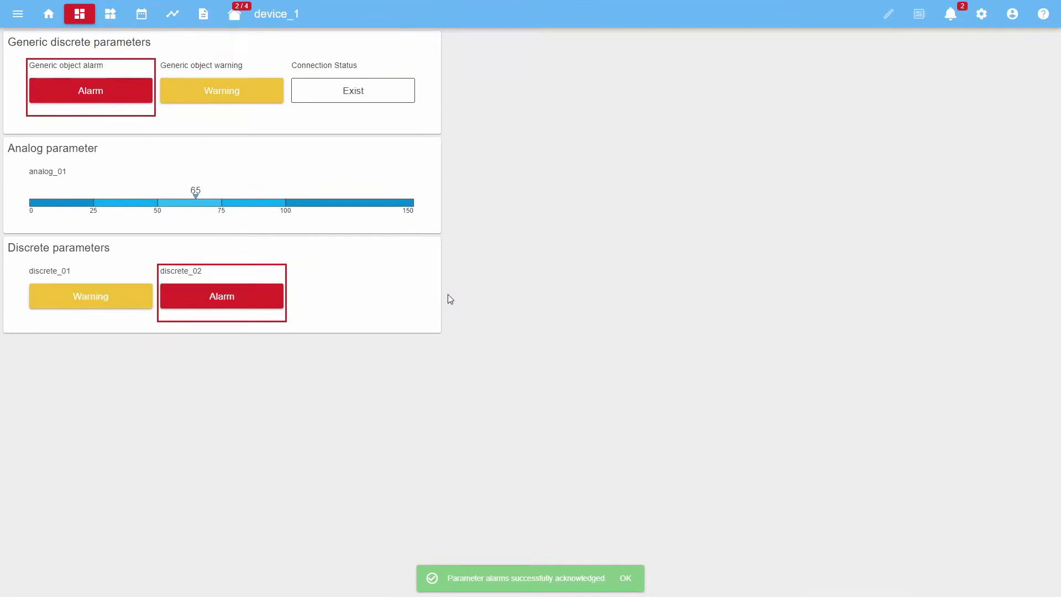
Review device_1's unacknowledged and current alarms, then acknowledge all active alarms from the bell menu
left_click(242, 16)
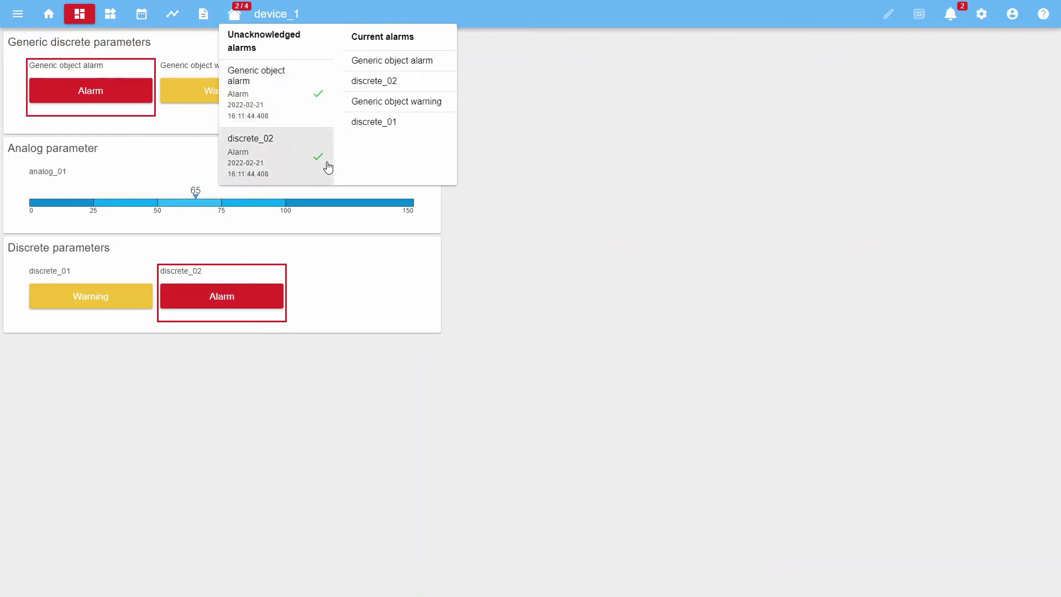
left_click(949, 16)
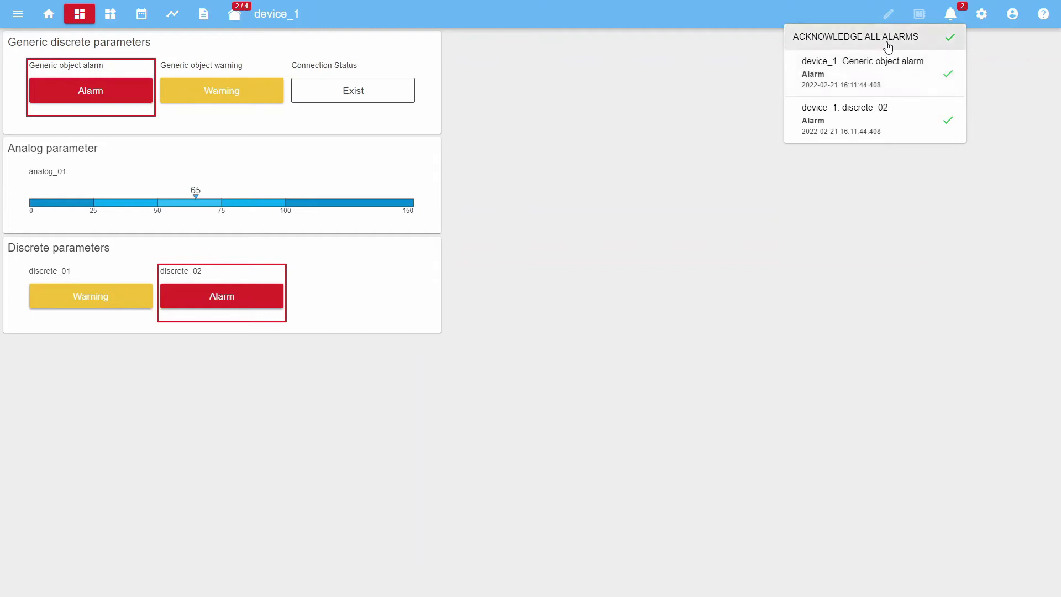
left_click(832, 48)
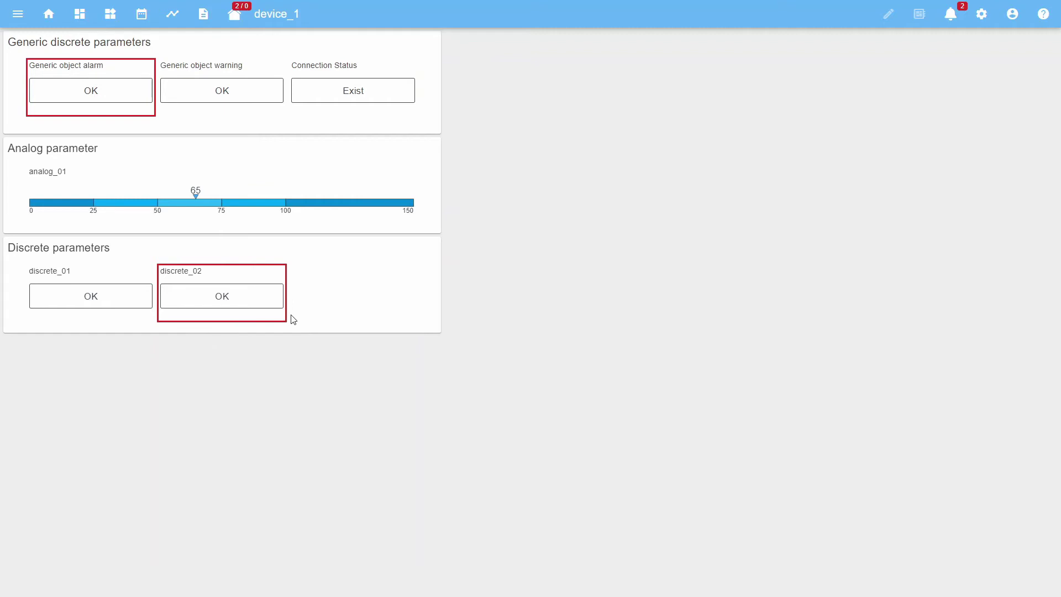
Acknowledge the discrete_02 alarm in its details dialog and return to the Main Page
left_click(267, 303)
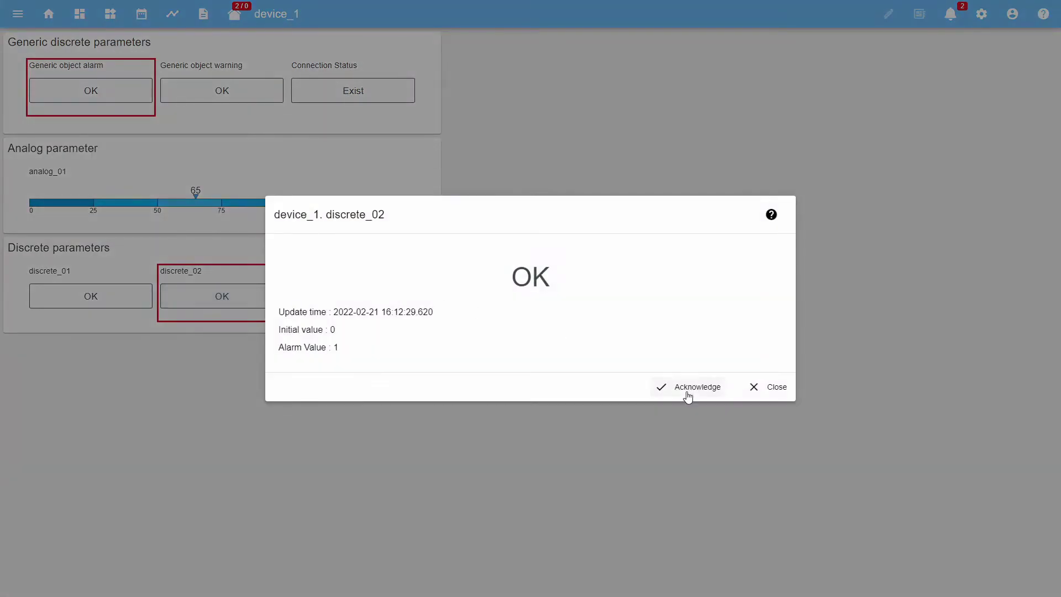
left_click(688, 394)
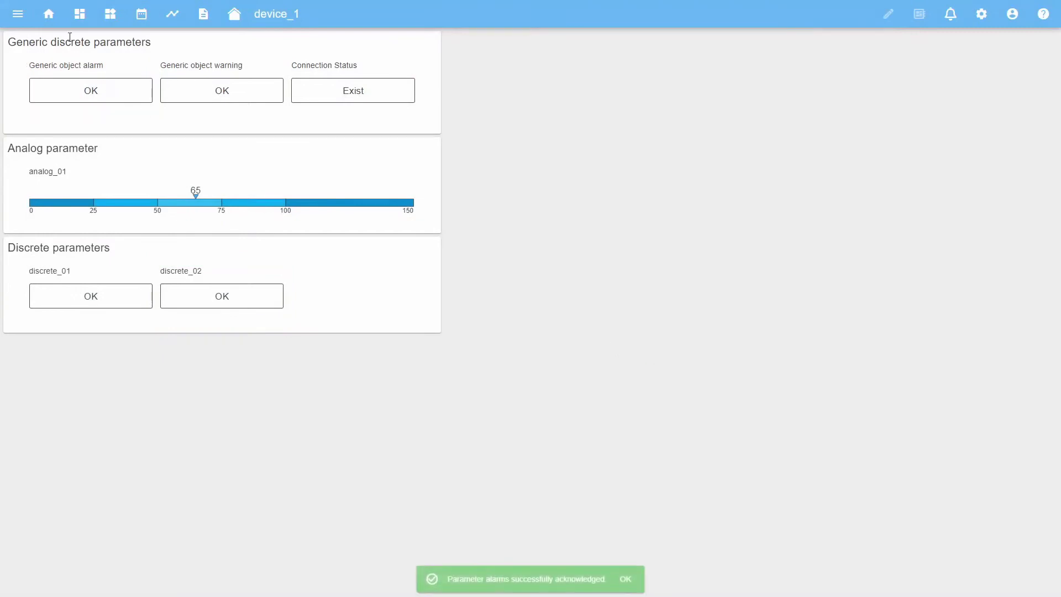
left_click(48, 15)
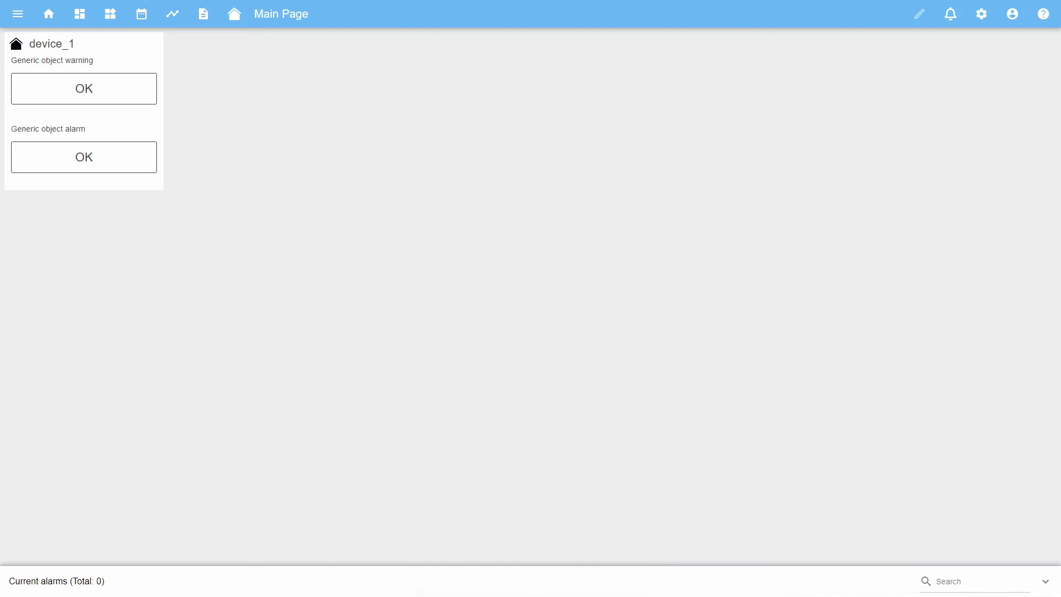
Review device_1's four current alarms, two Alarm and two Warning at 1.00, then list the dashboards
left_click(245, 17)
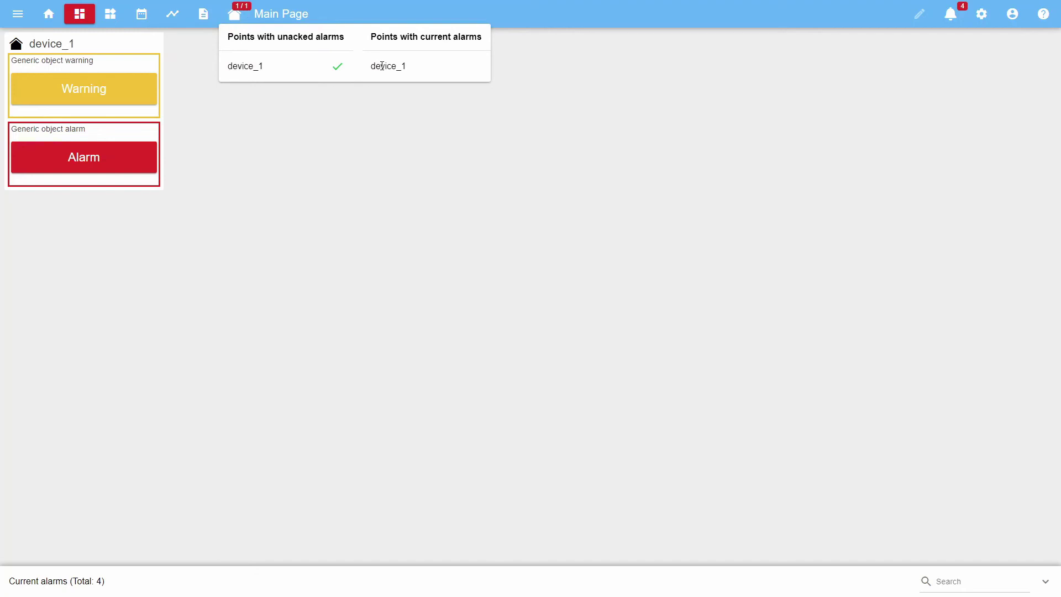
left_click(396, 119)
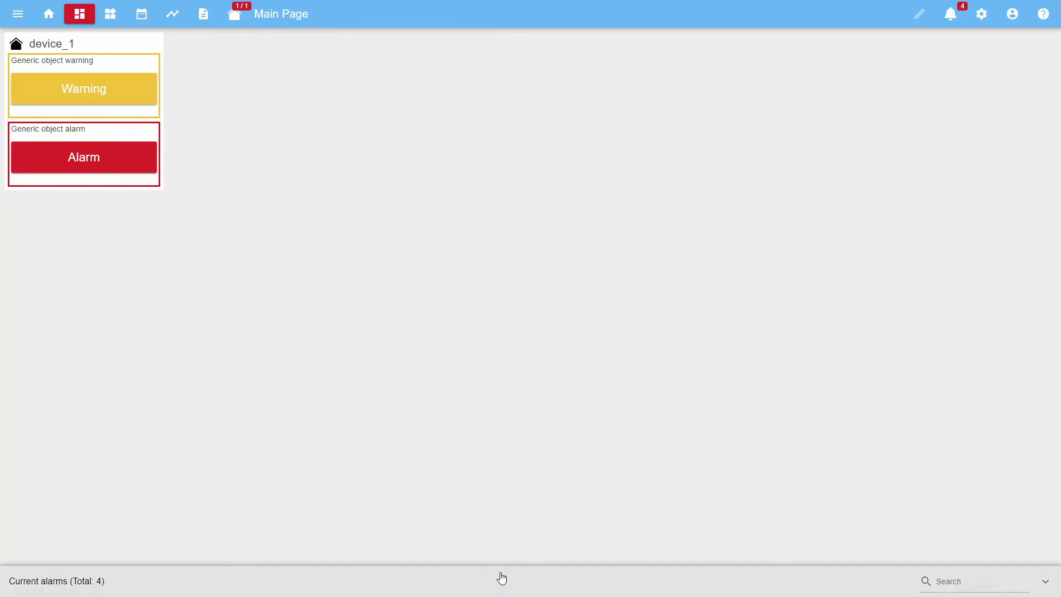
left_click(501, 578)
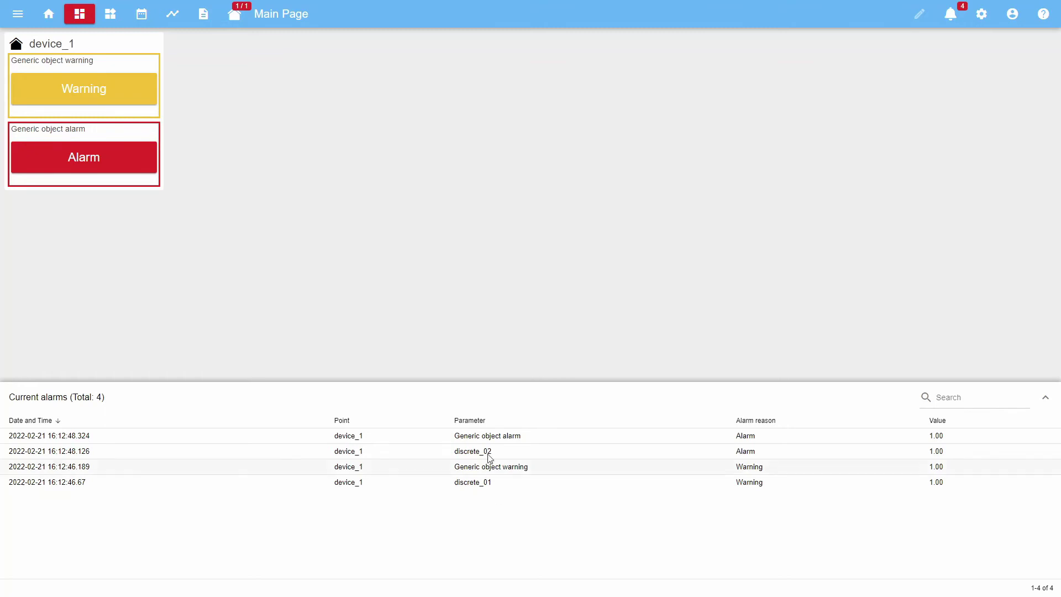
left_click(496, 396)
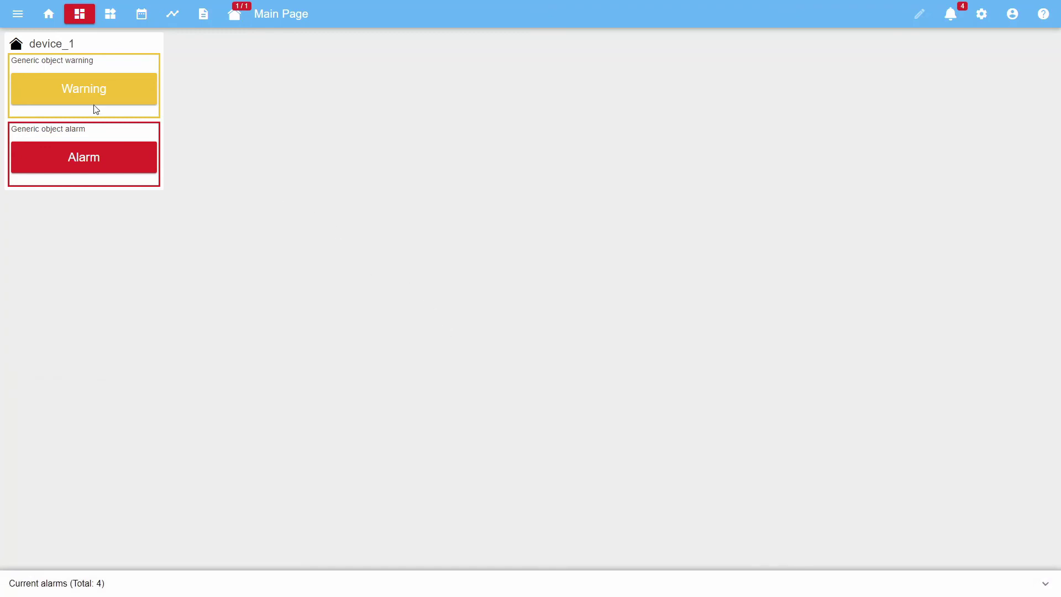
left_click(79, 17)
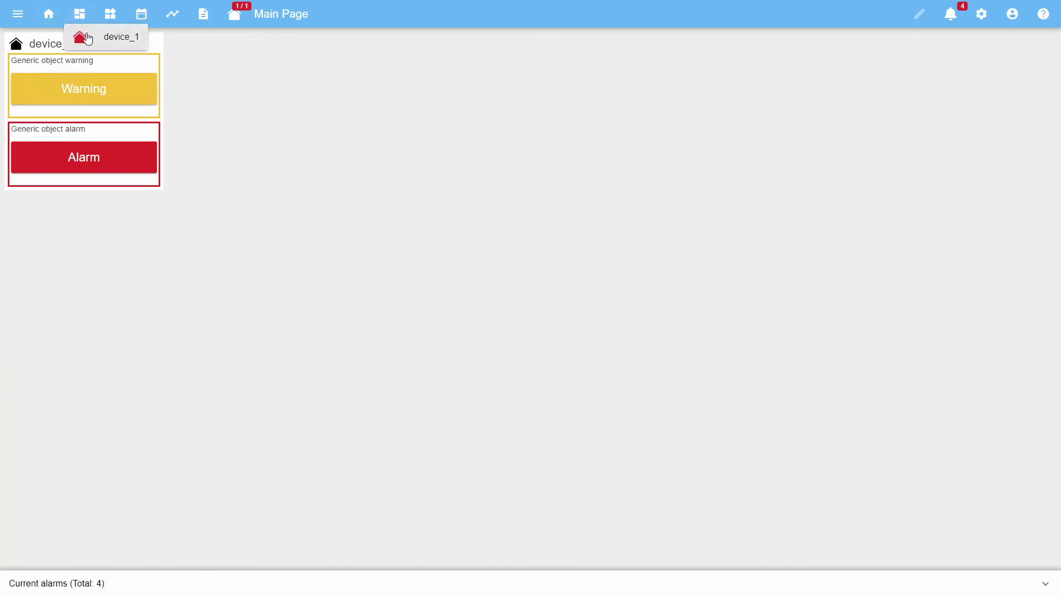
Go to the device_1 dashboard and acknowledge all its alarms from the bell menu
left_click(87, 34)
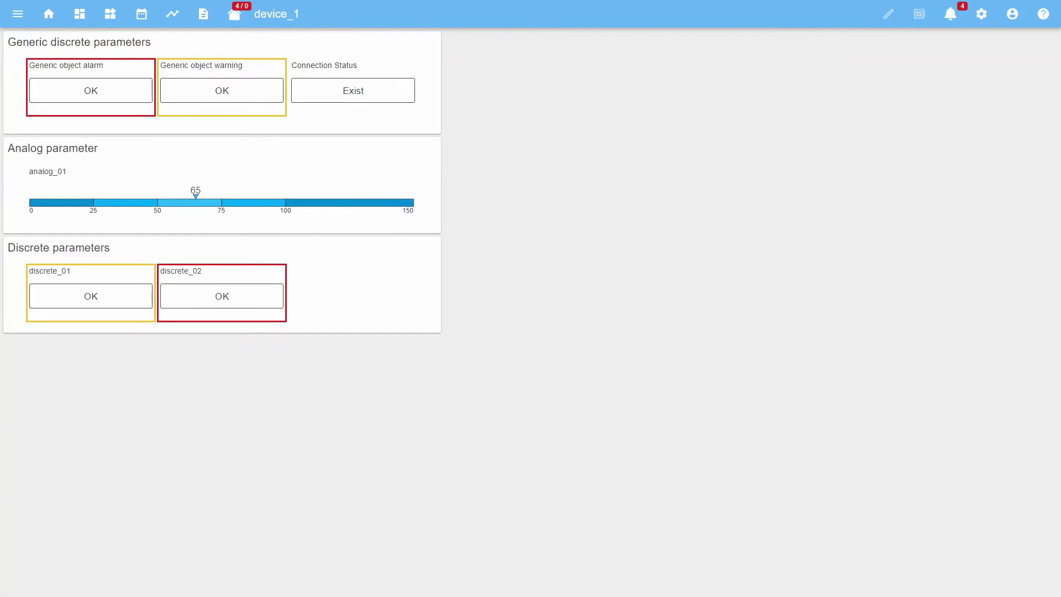
left_click(950, 16)
left_click(940, 36)
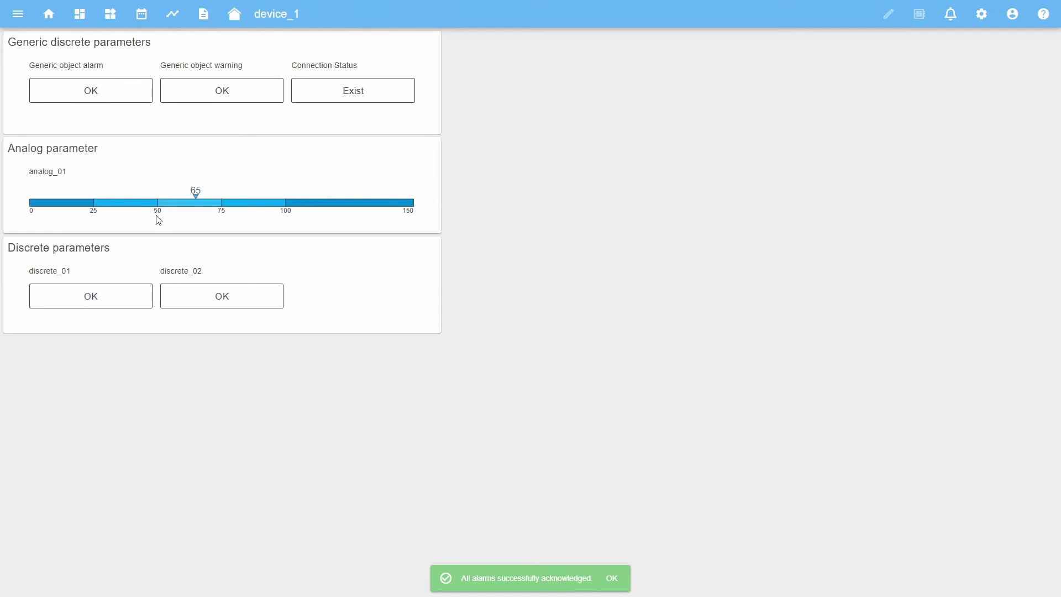
mouse_move(157, 221)
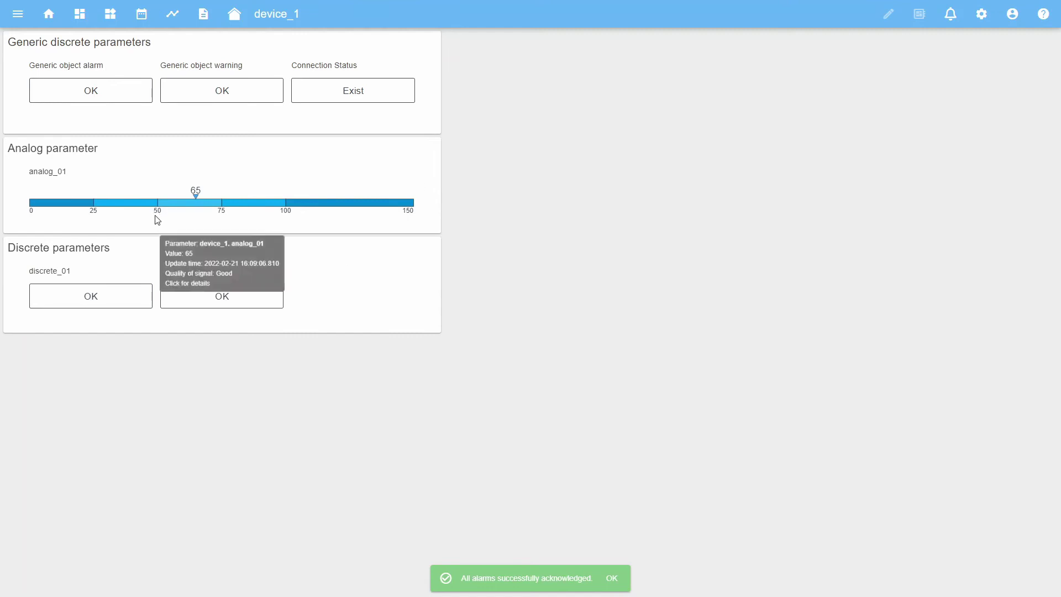
left_click(229, 220)
double_click(632, 261)
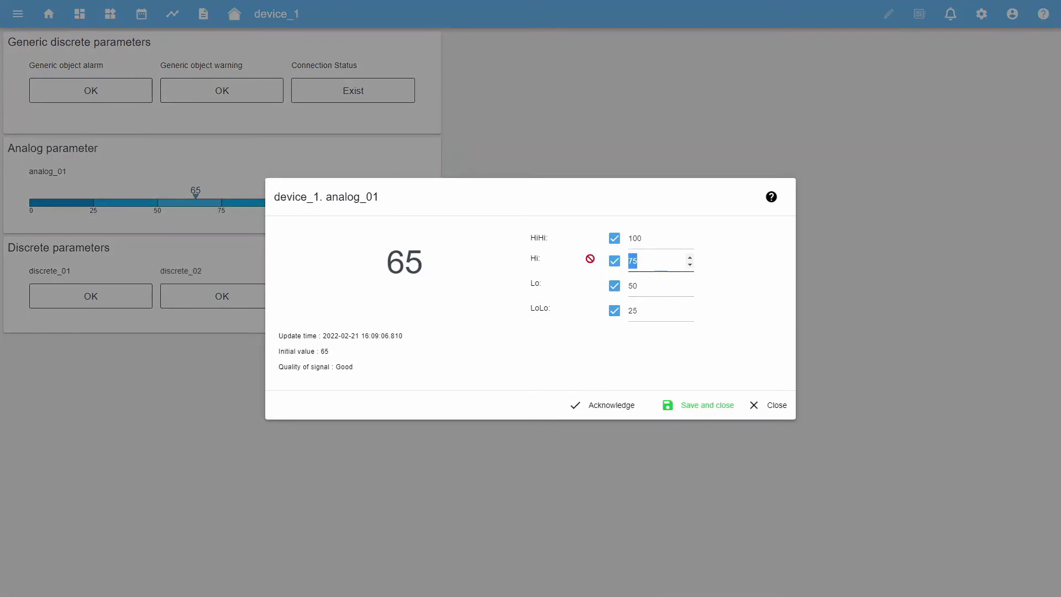
type("80")
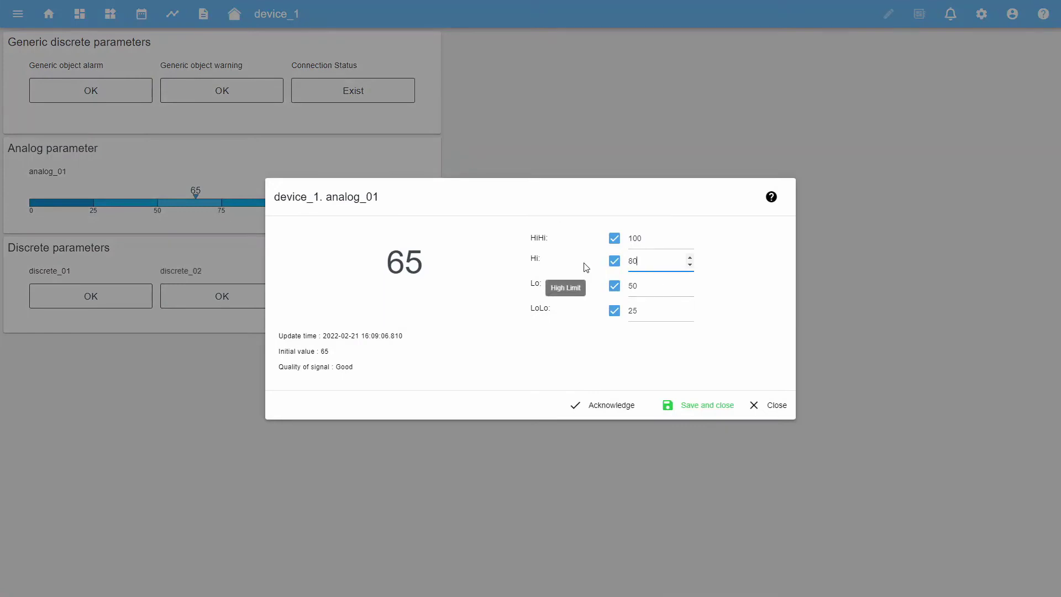
left_click(762, 408)
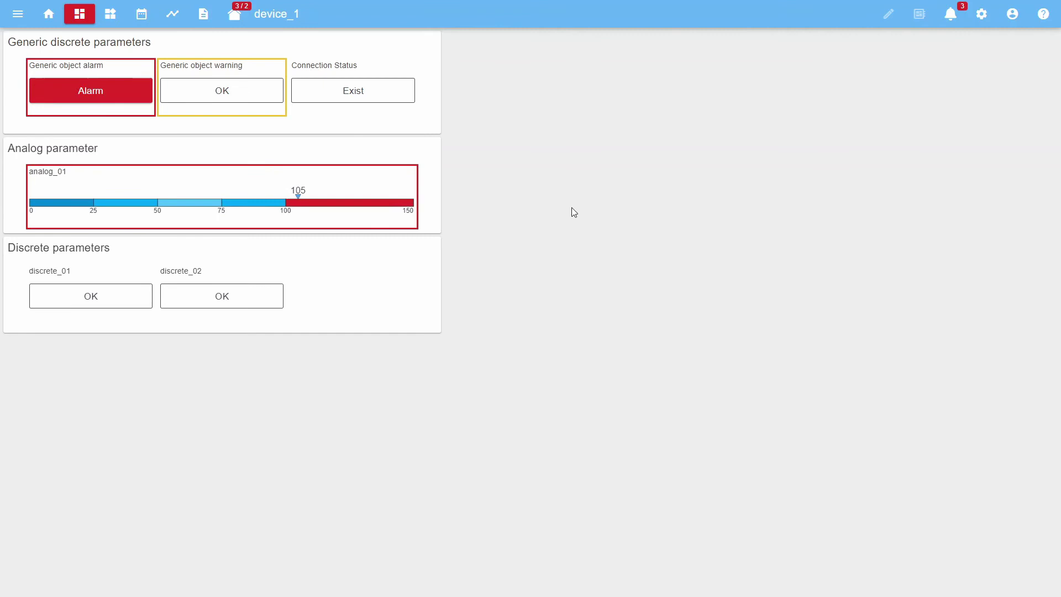
Check the unacknowledged alarm list, then acknowledge analog_01's HiHi and Hi alarms at 105
left_click(235, 14)
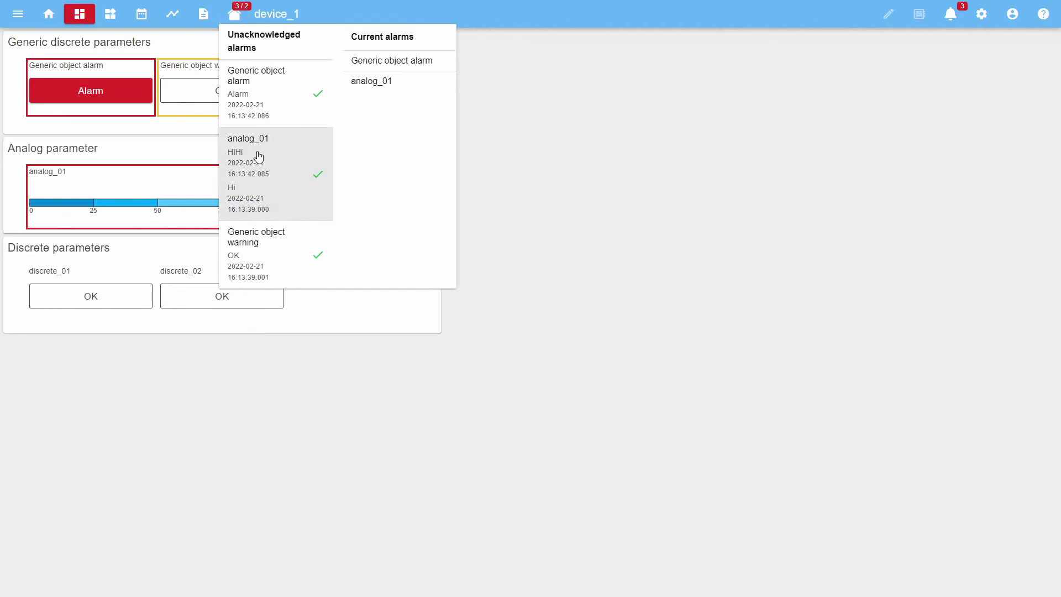
left_click(614, 149)
left_click(307, 196)
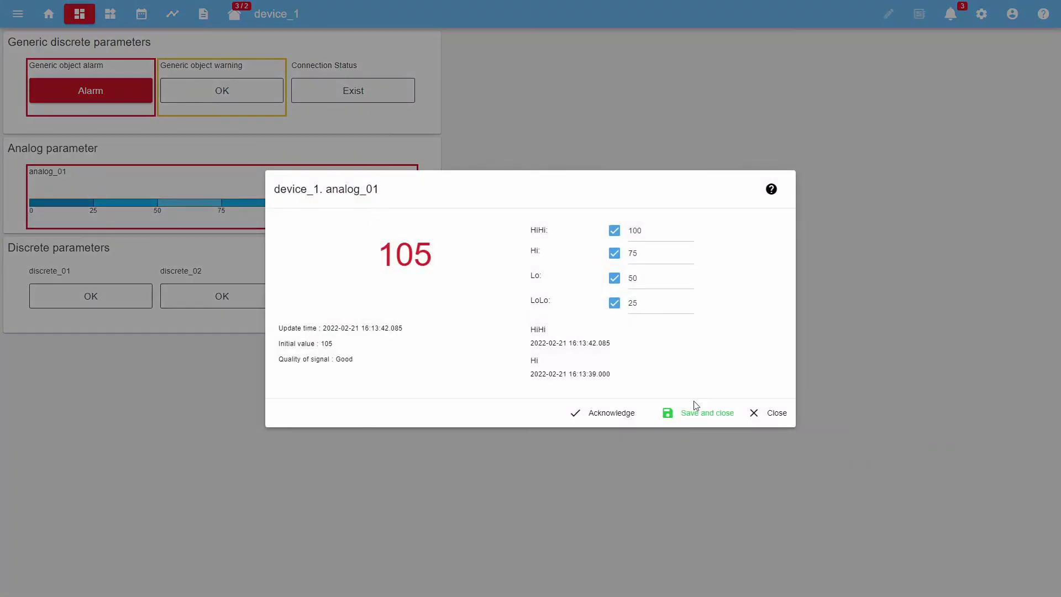
left_click(633, 416)
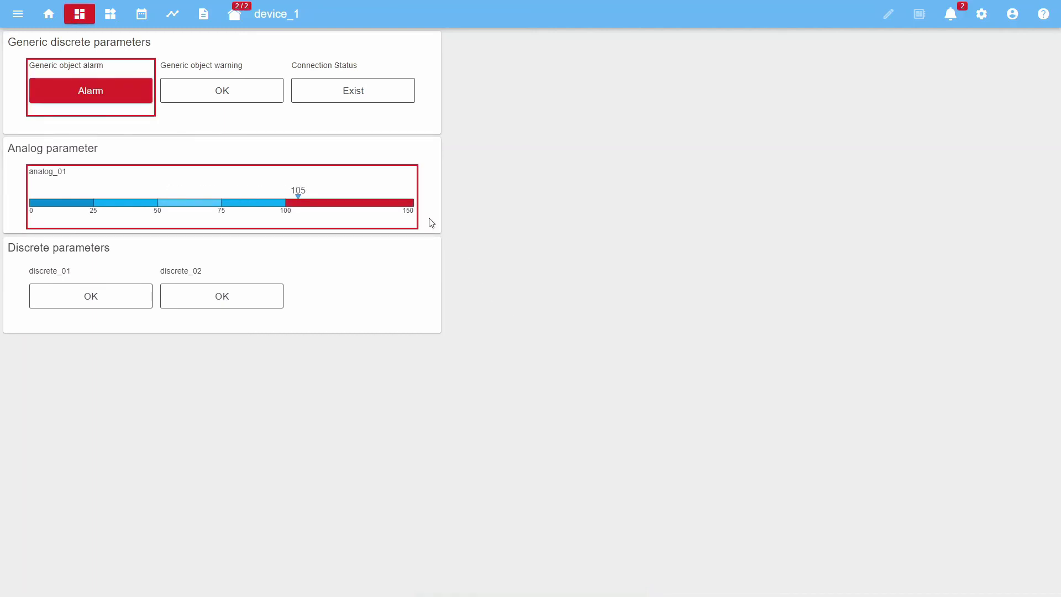
Acknowledge the newly raised HiHi alarm on analog_01 in its details dialog
left_click(366, 207)
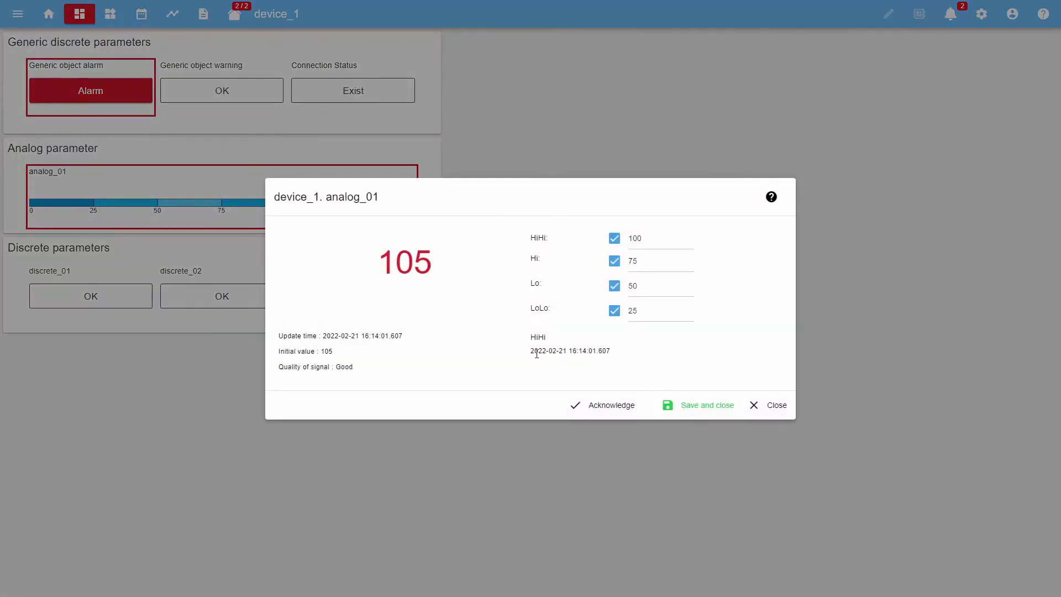
left_click(617, 413)
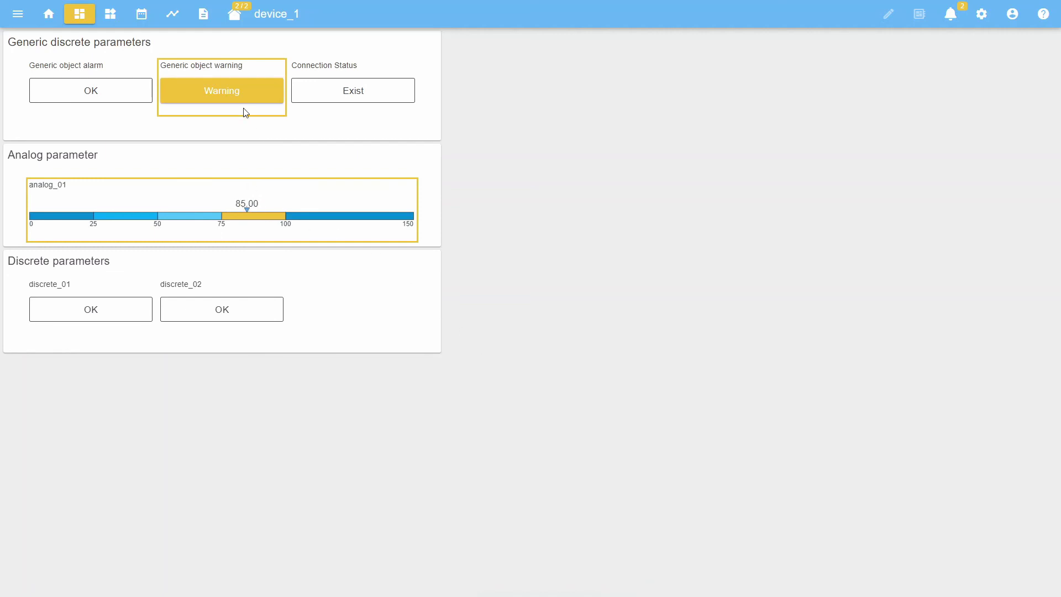
mouse_move(236, 85)
Check the 2 current alarms on the Main Page and the event log, then return to Main Page
left_click(241, 20)
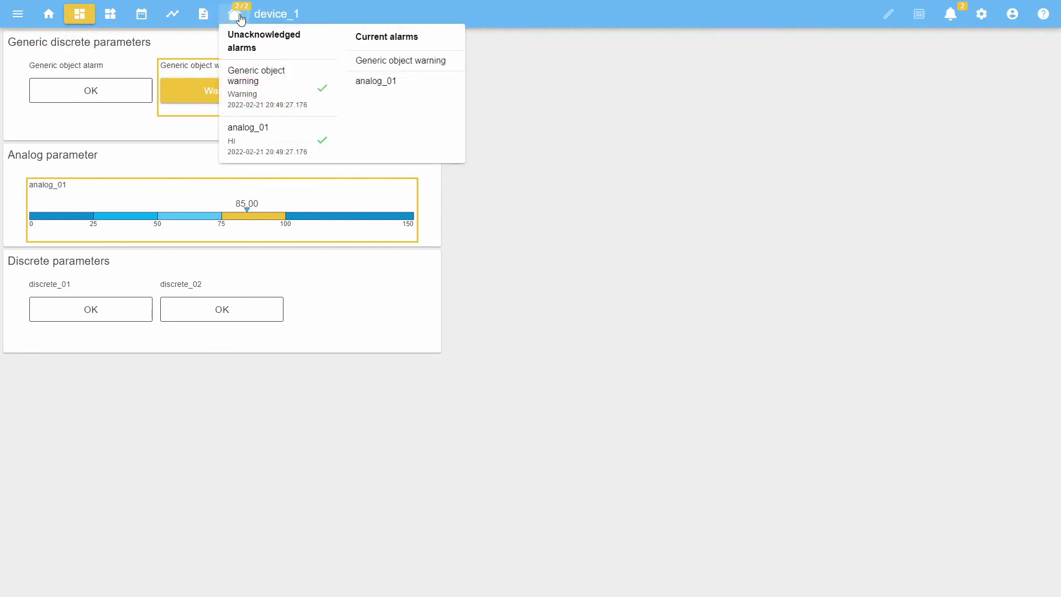
left_click(51, 17)
left_click(313, 578)
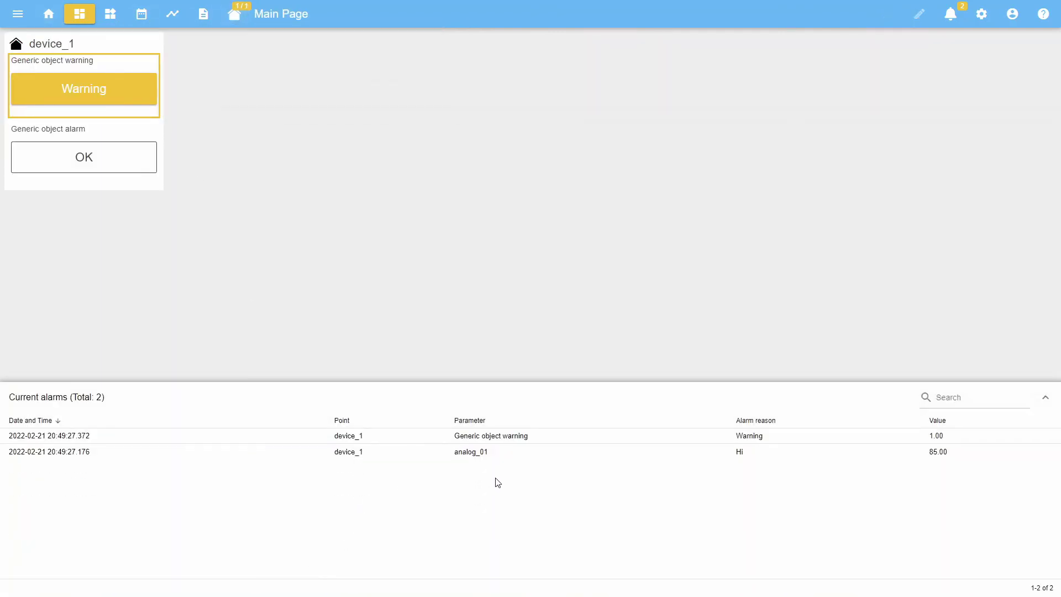
left_click(142, 16)
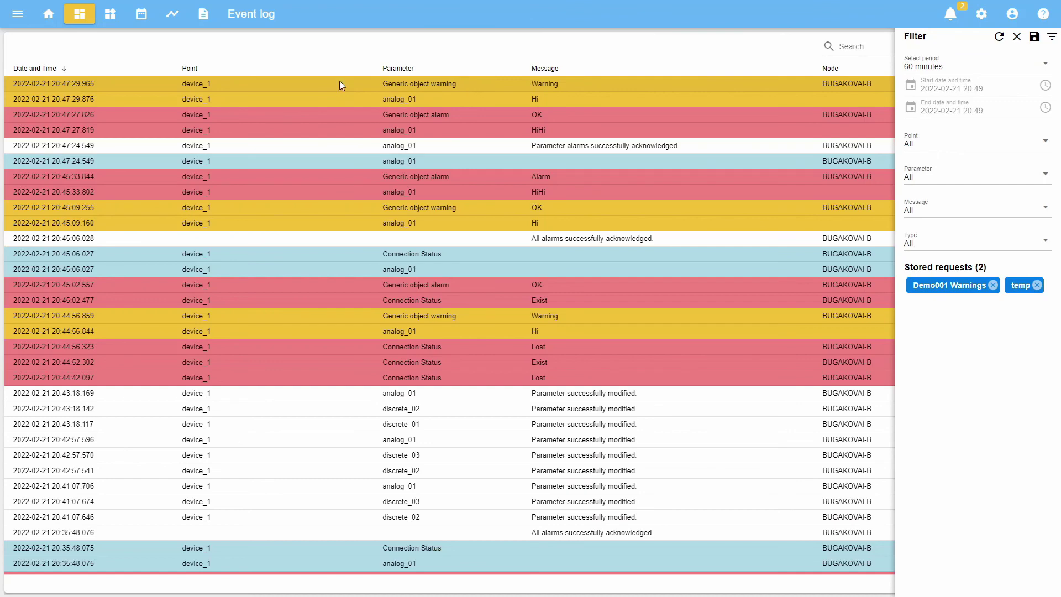
left_click(48, 15)
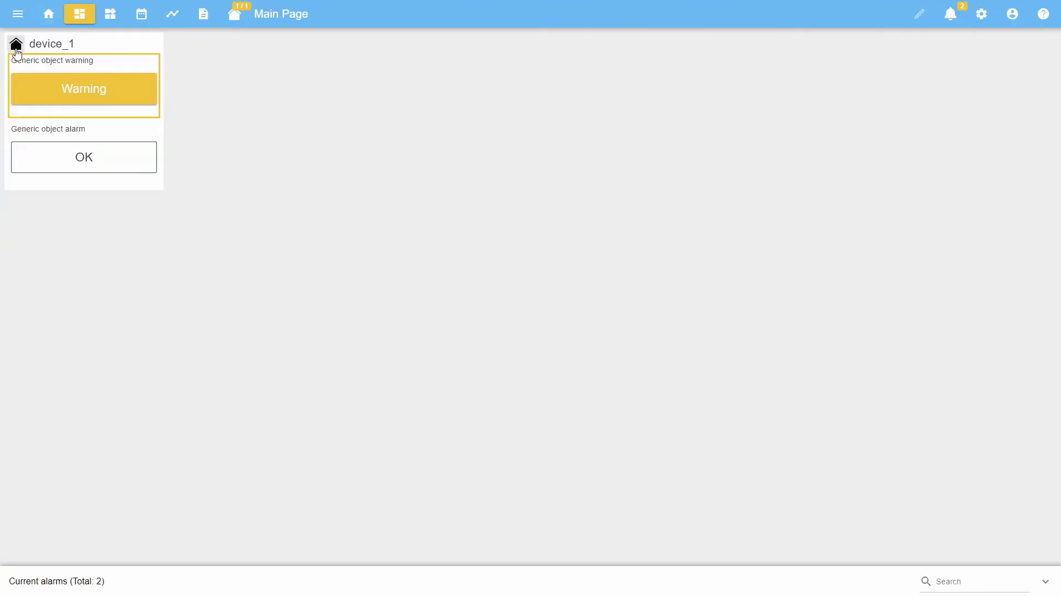
Return to the device_1 page and review its unacknowledged alarms in the dropdown and all-alarms list
left_click(16, 44)
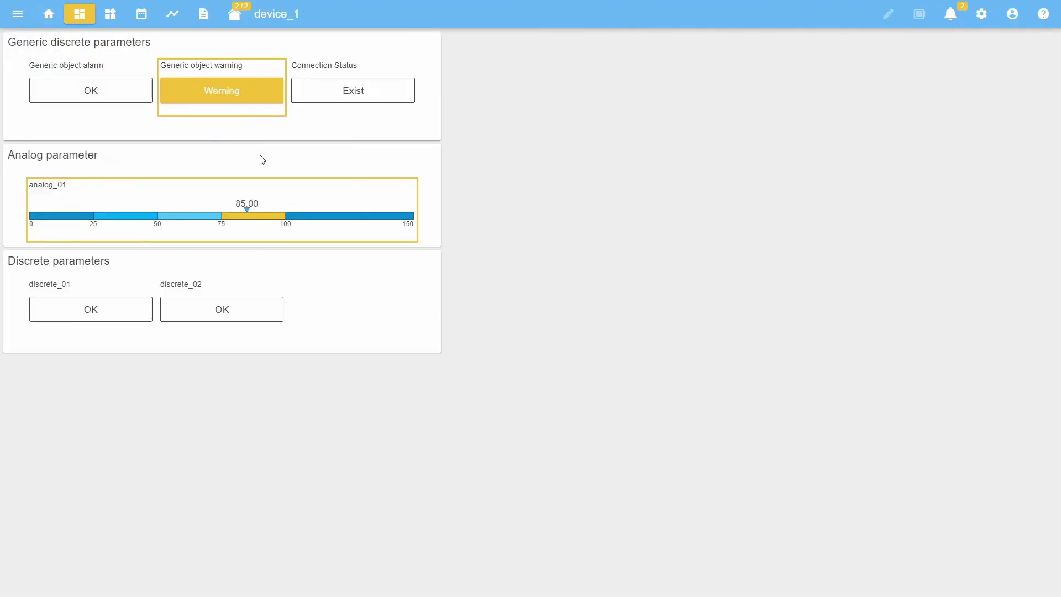
left_click(237, 22)
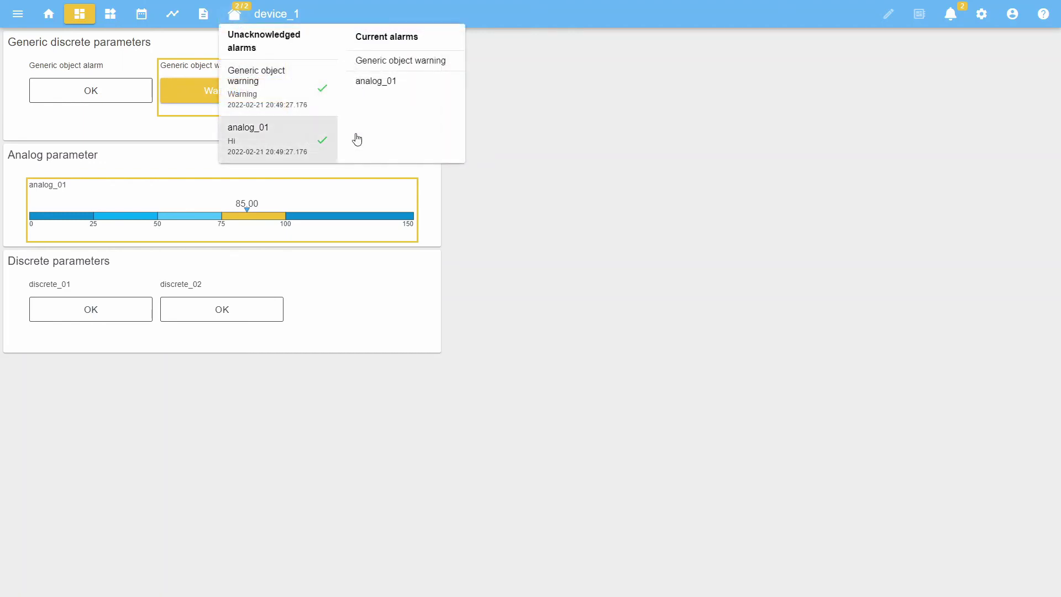
left_click(950, 15)
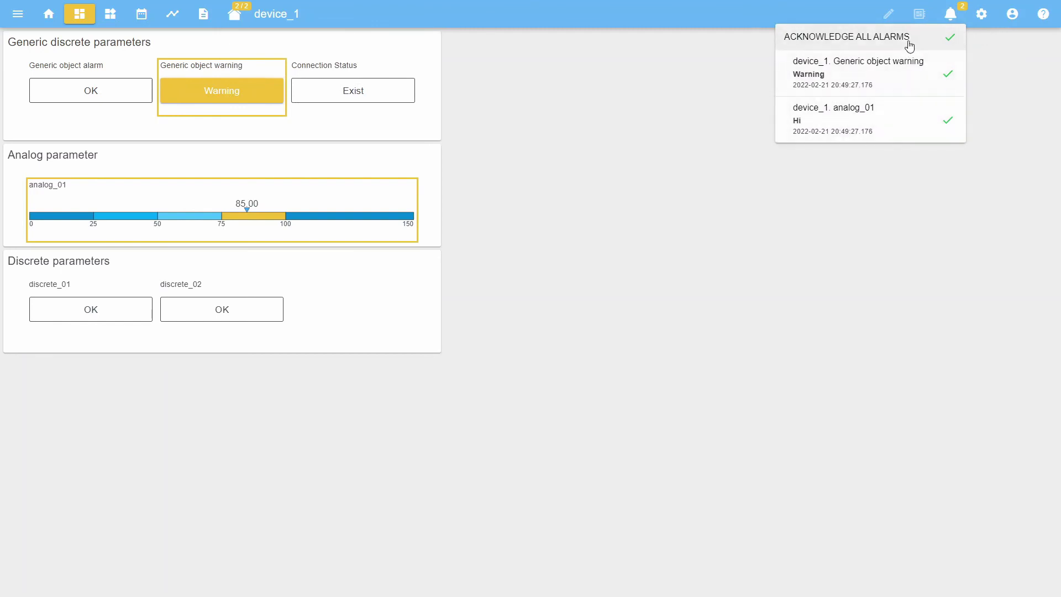
Acknowledge the remaining alarms on analog_01, which reads 85.00 in the Hi state
left_click(525, 169)
left_click(269, 217)
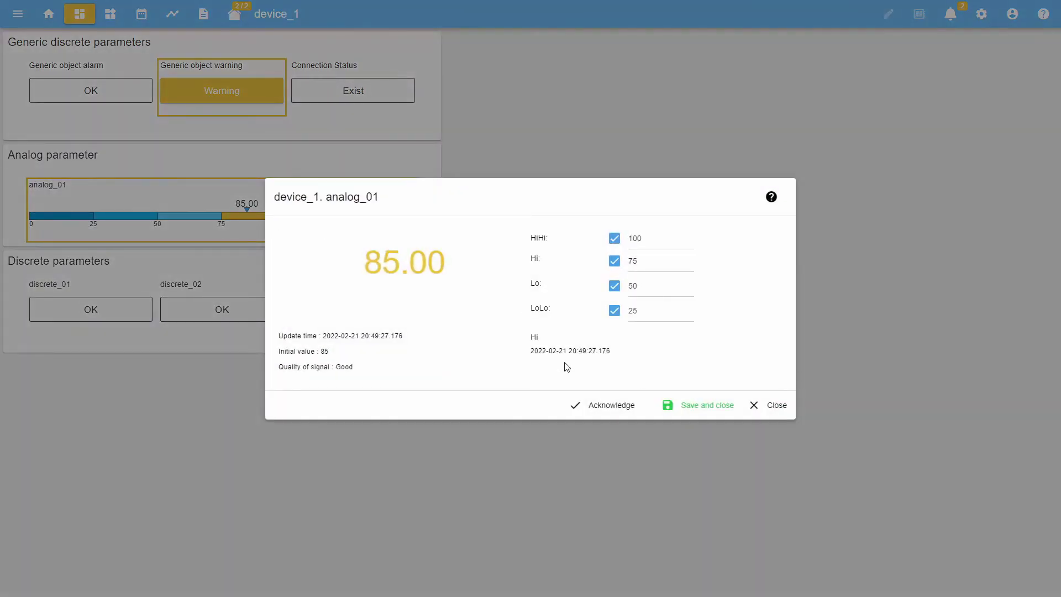
left_click(584, 404)
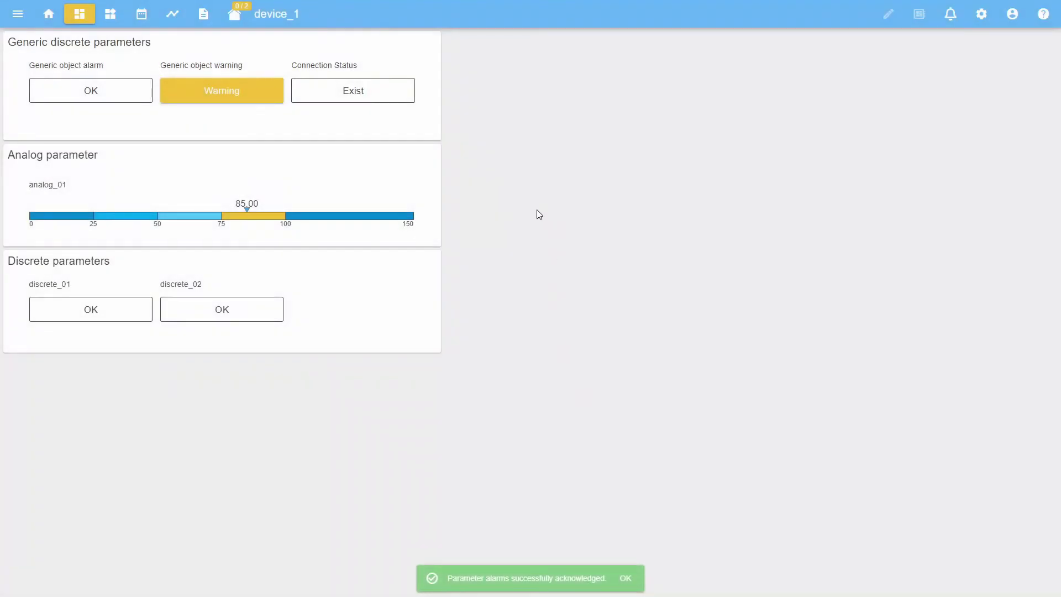